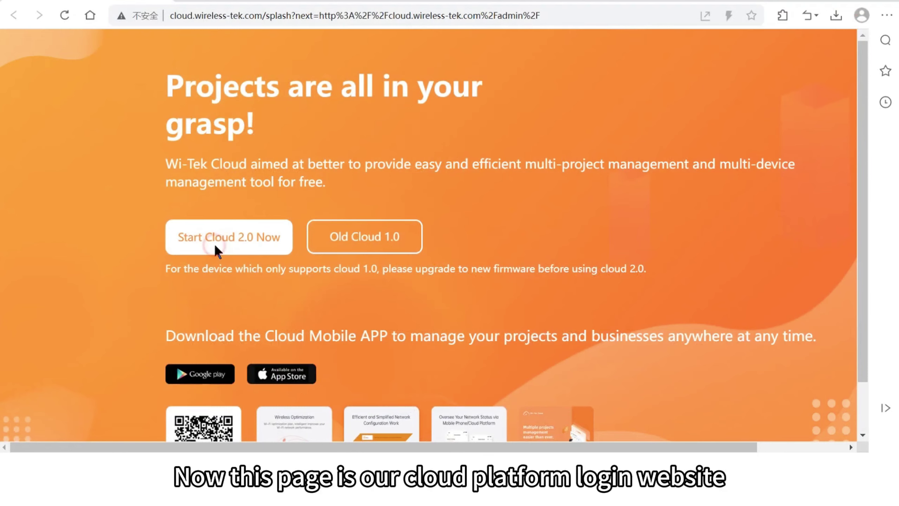
# - Sign in to Wi-Tek Cloud 2.0 with the account user name and password
pyautogui.click(268, 242)
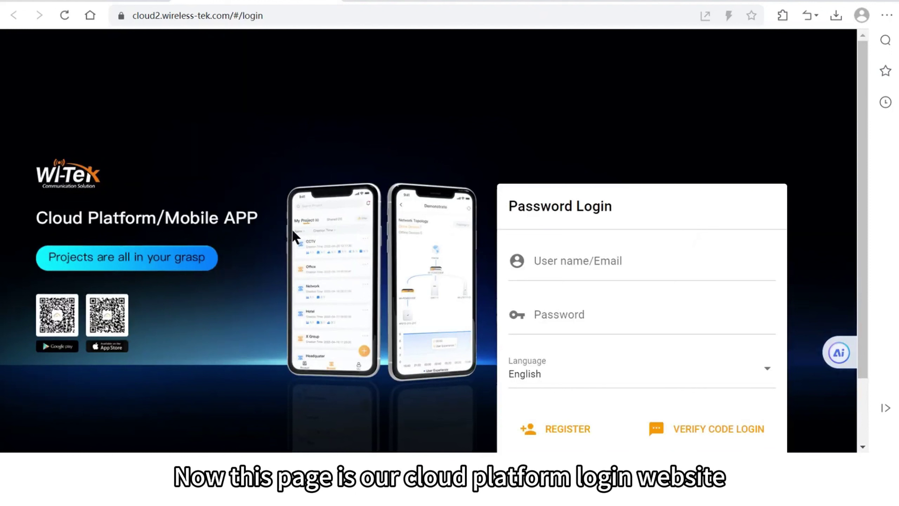
pyautogui.click(598, 265)
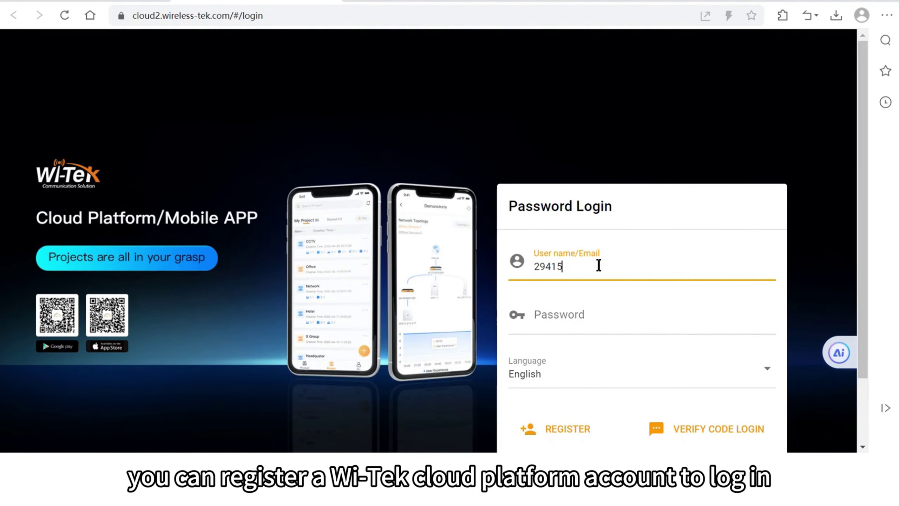
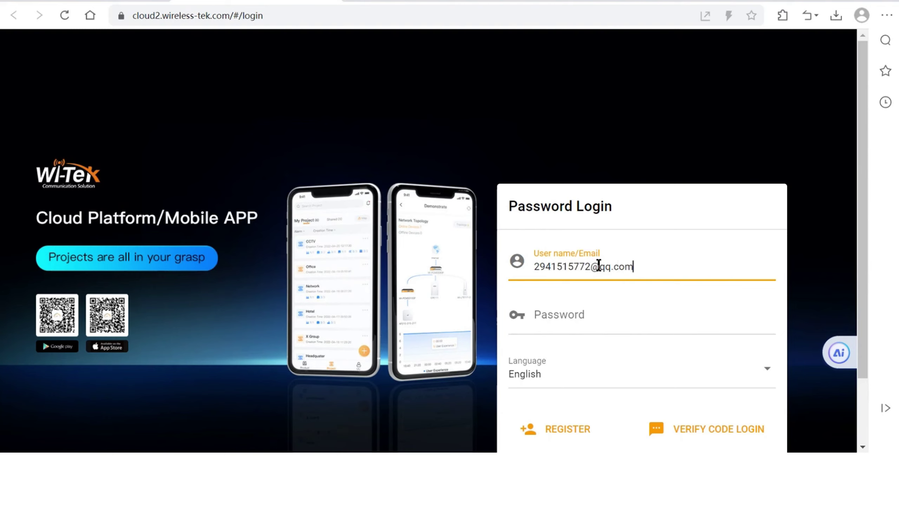
pyautogui.press('Tab')
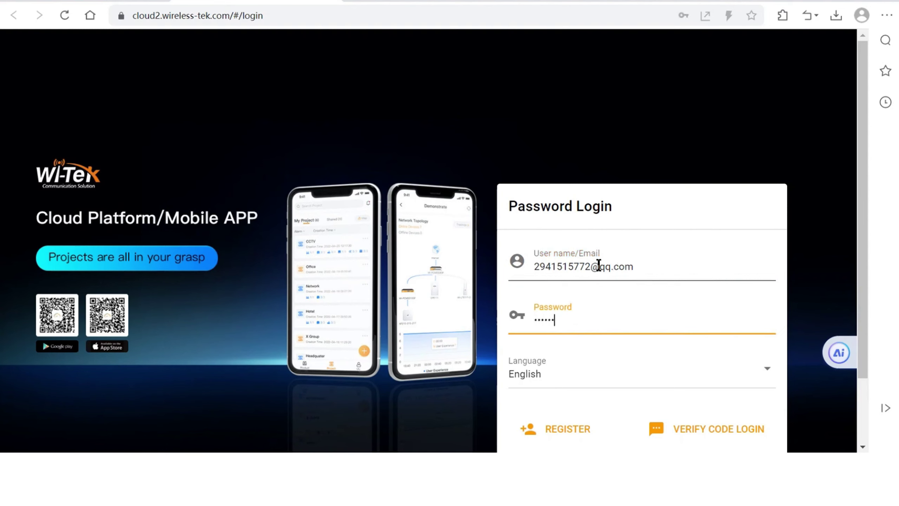
pyautogui.scroll(-1, 699, 295)
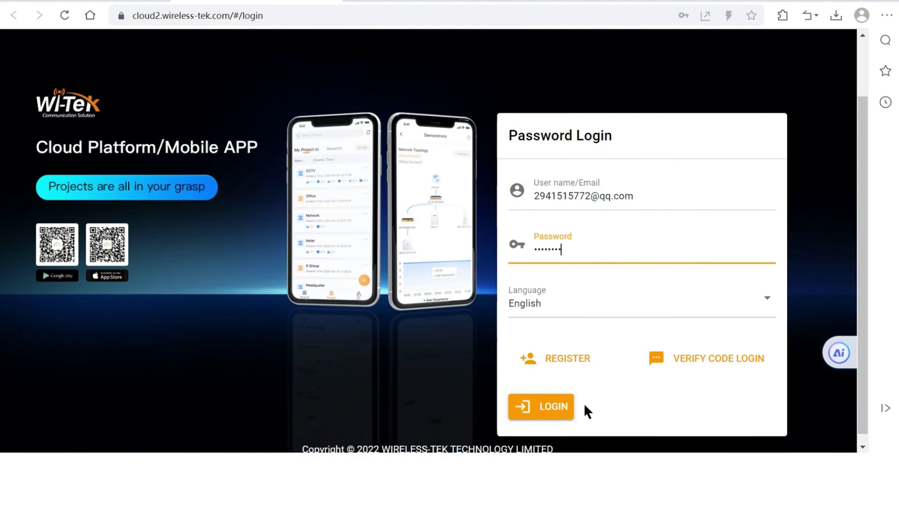
pyautogui.click(564, 407)
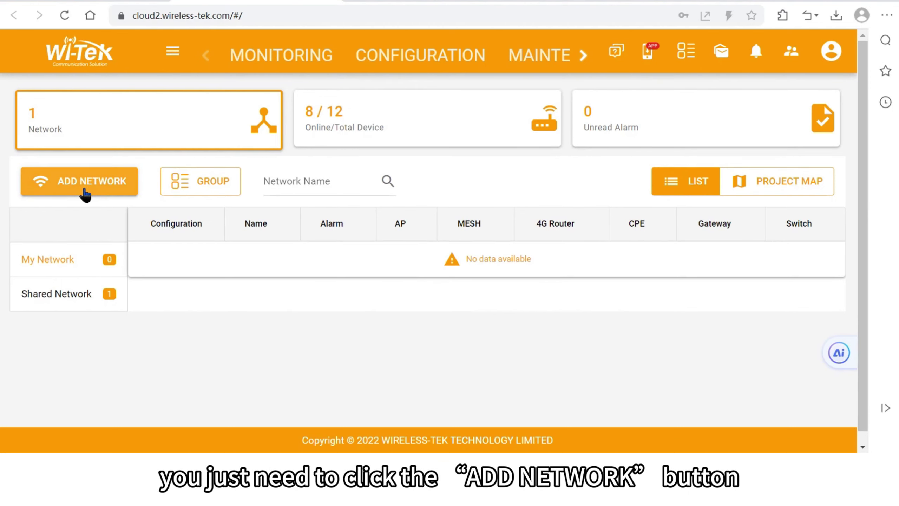
# - Start a new network named Wi-Tek_Office and replace the WEB admin password
pyautogui.click(84, 195)
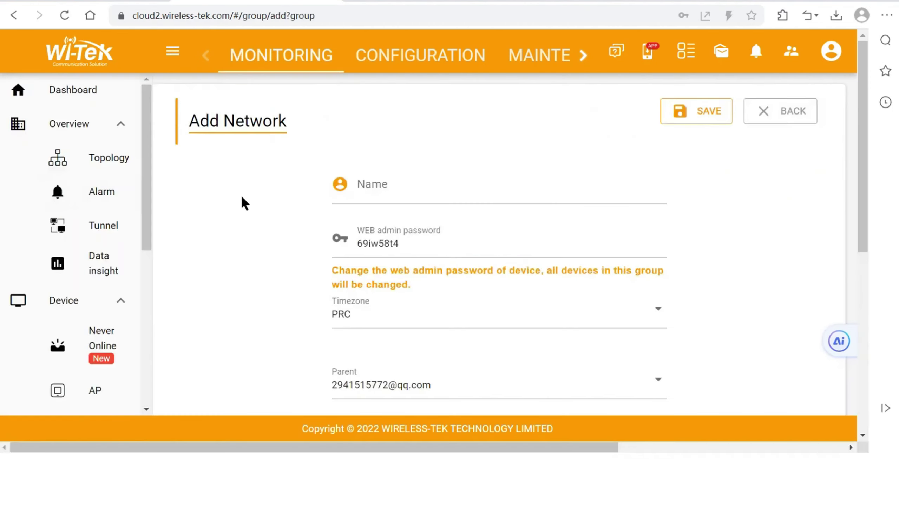
pyautogui.click(395, 196)
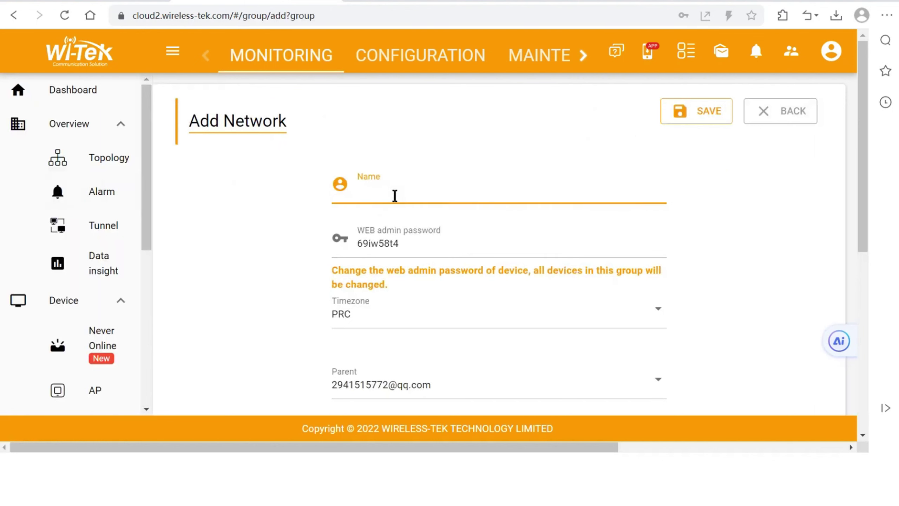
pyautogui.write('-Tek_Of')
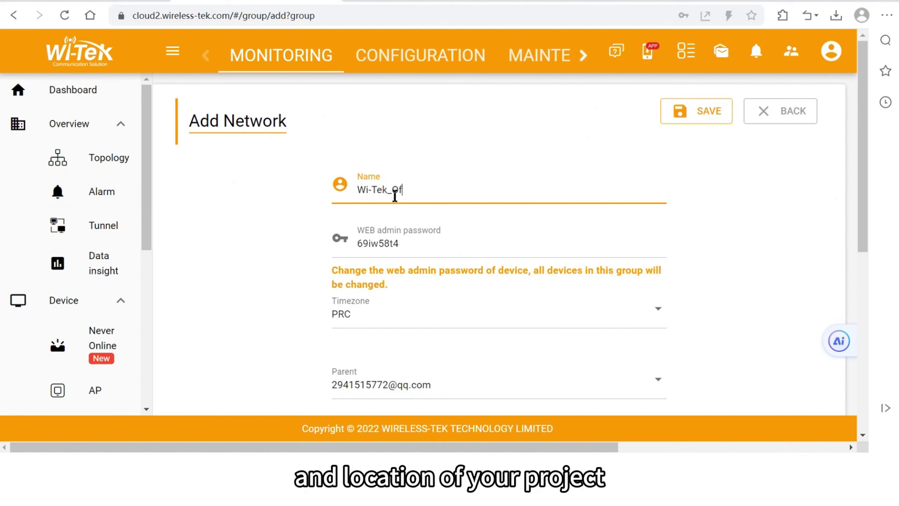
pyautogui.write('ce')
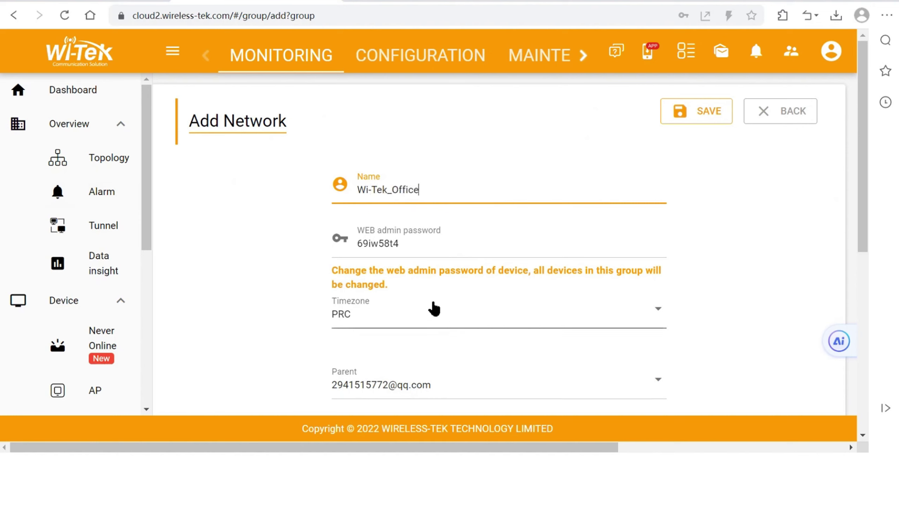
pyautogui.moveTo(420, 247); pyautogui.dragTo(333, 255)
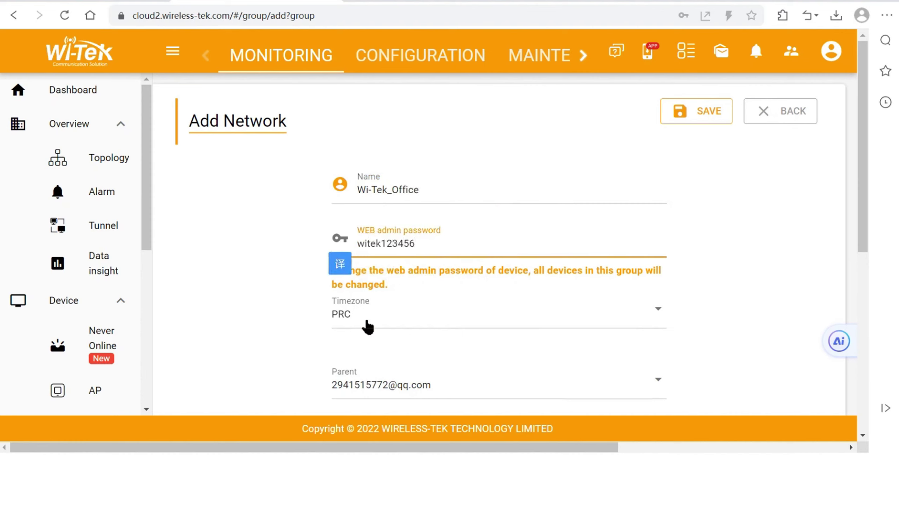
# - Set timezone (UTC-10:00) Hawaii and location Hawaii, then save the network
pyautogui.click(398, 332)
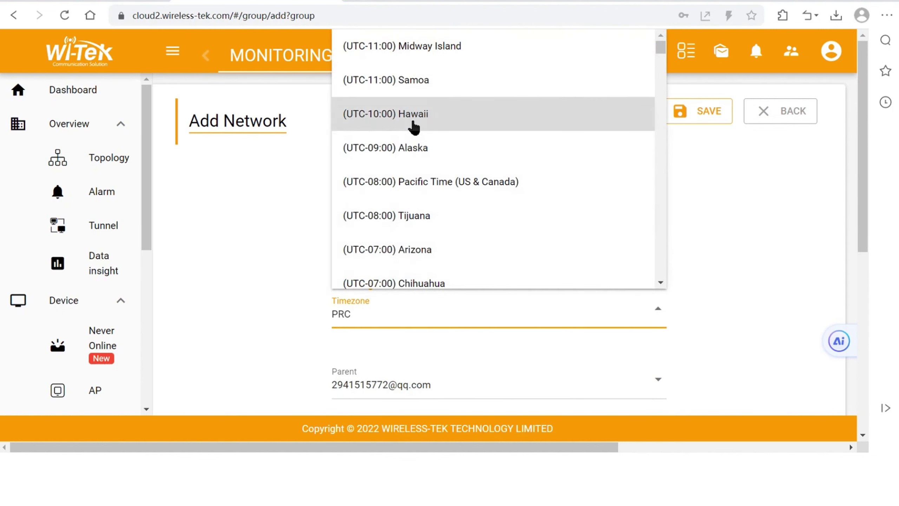
pyautogui.click(412, 120)
pyautogui.scroll(-1, 465, 379)
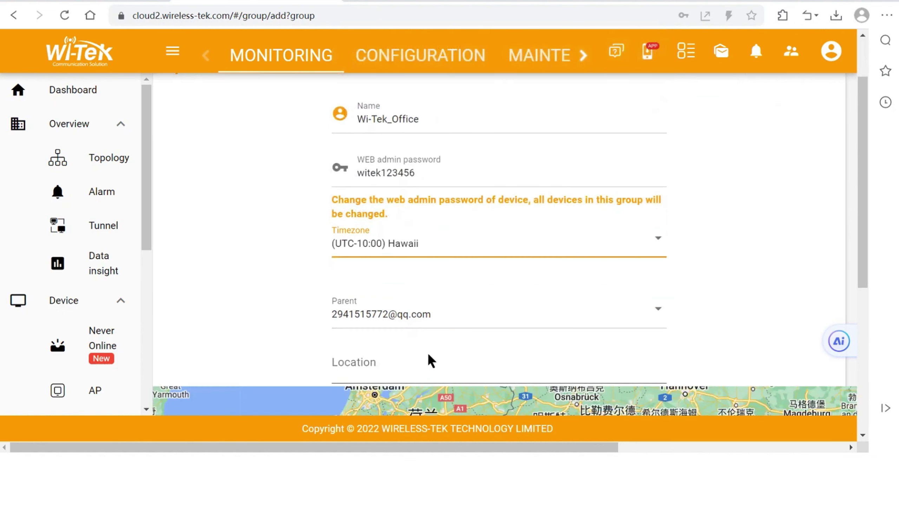
pyautogui.click(434, 372)
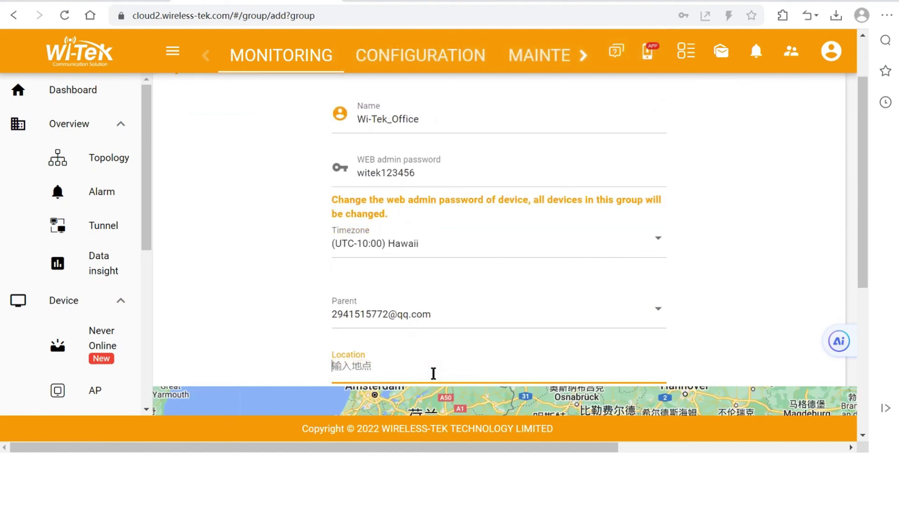
pyautogui.write('Hawa')
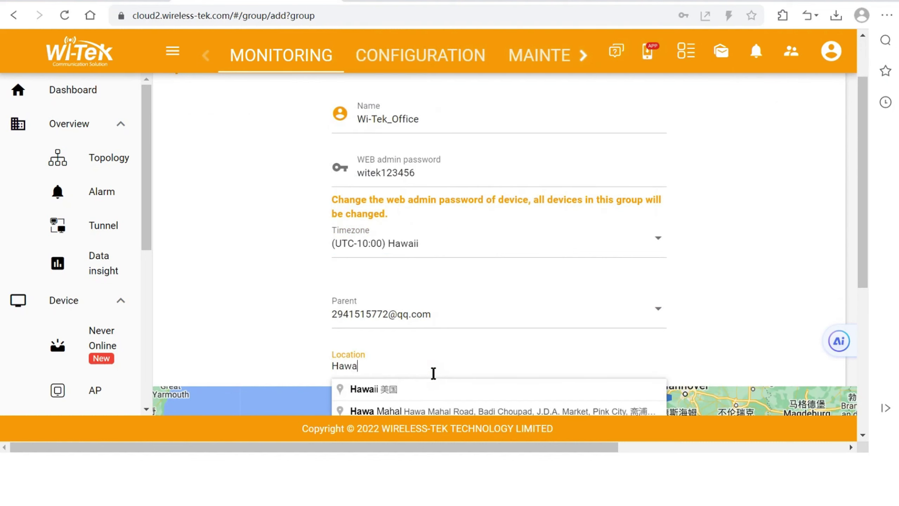
pyautogui.click(377, 391)
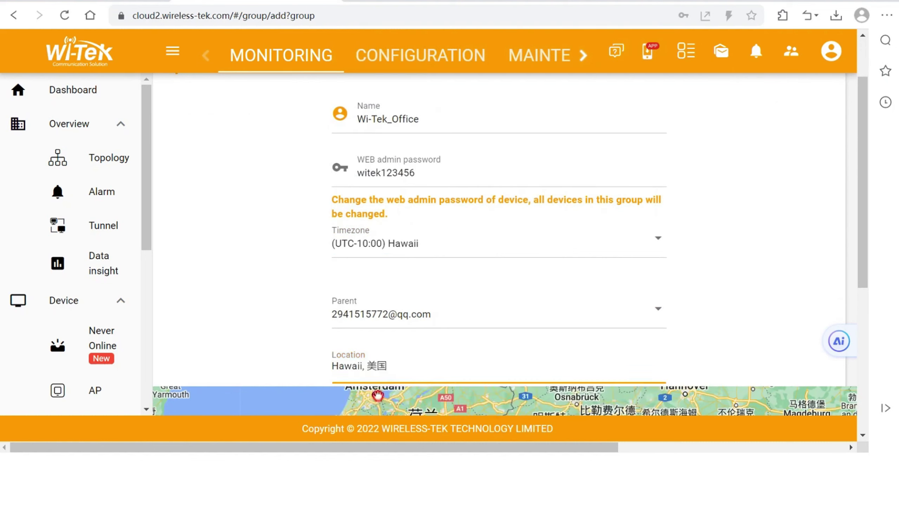
pyautogui.scroll(-2, 814, 275)
pyautogui.scroll(2, 814, 274)
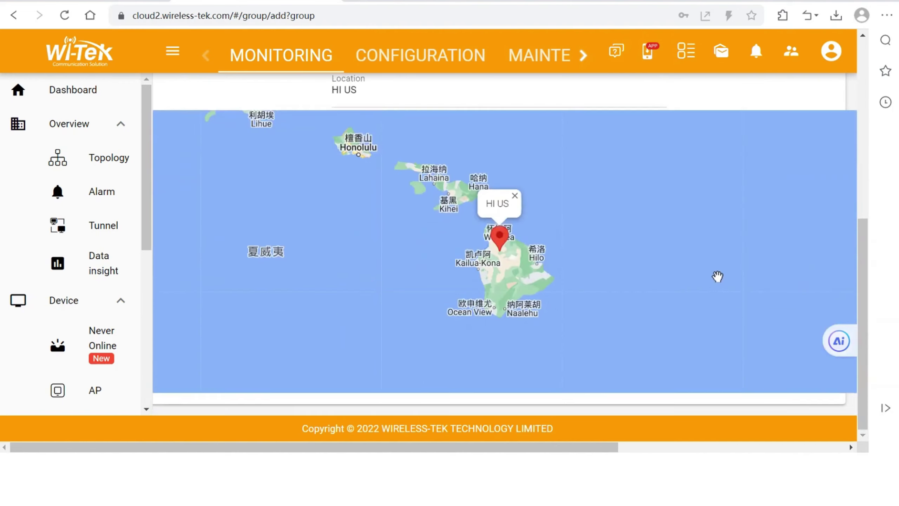
pyautogui.scroll(3, 716, 277)
pyautogui.scroll(2, 735, 223)
pyautogui.click(703, 119)
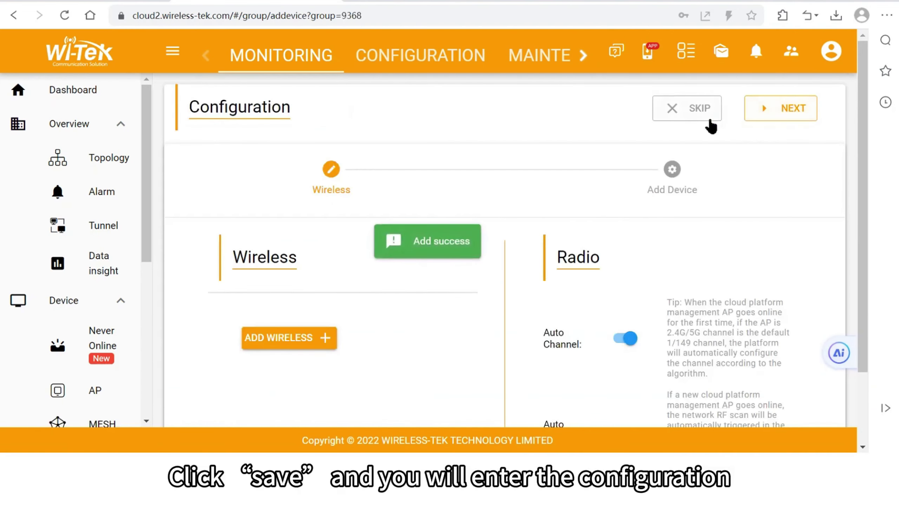
pyautogui.click(691, 119)
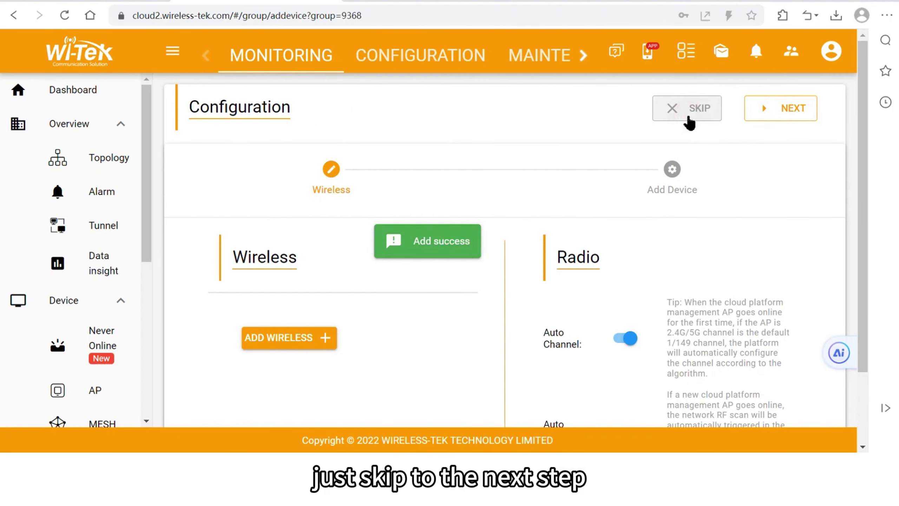
pyautogui.scroll(-2, 337, 337)
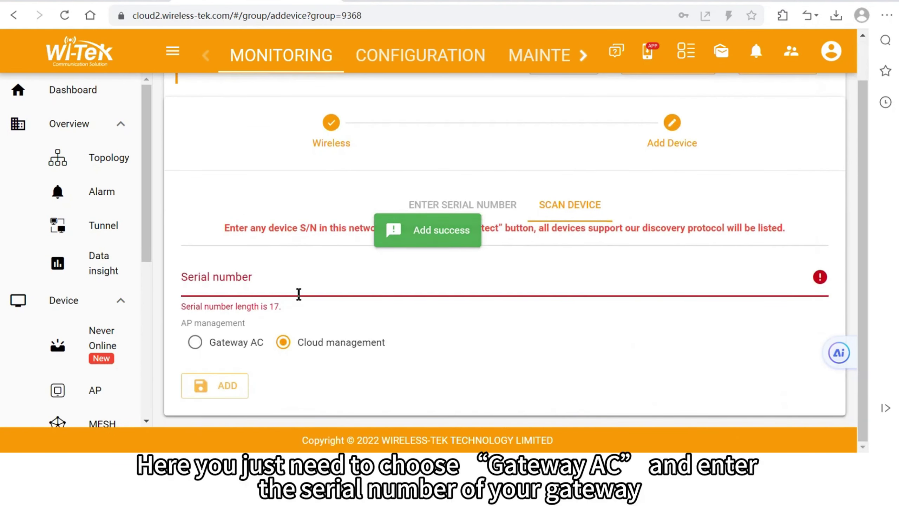
pyautogui.click(298, 285)
pyautogui.write('AC108P02208US0085')
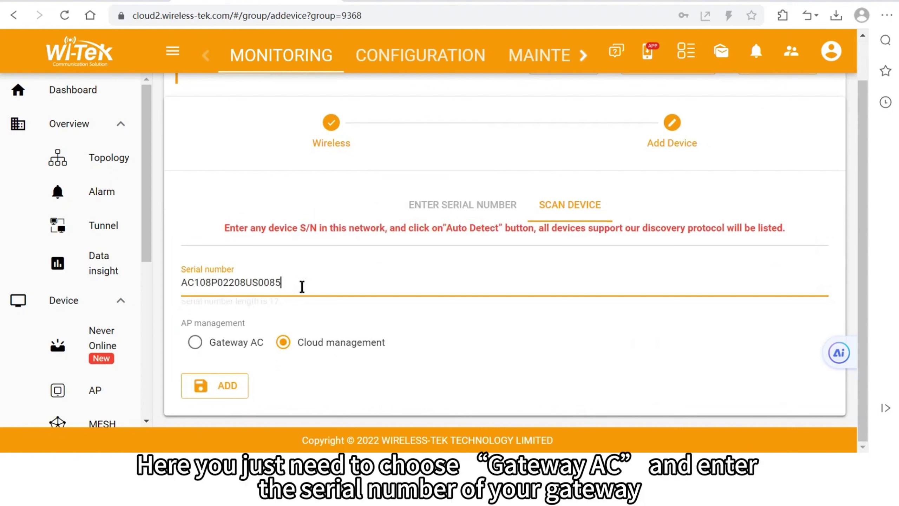
pyautogui.click(217, 350)
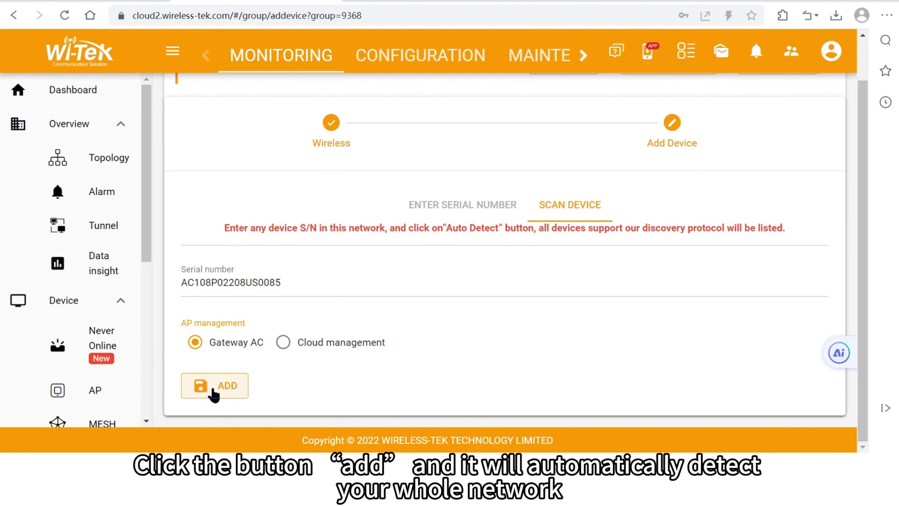
# - Add the gateway, bind all discovered devices, and finish back at the WI-TEK_OFFICE dashboard
pyautogui.click(213, 394)
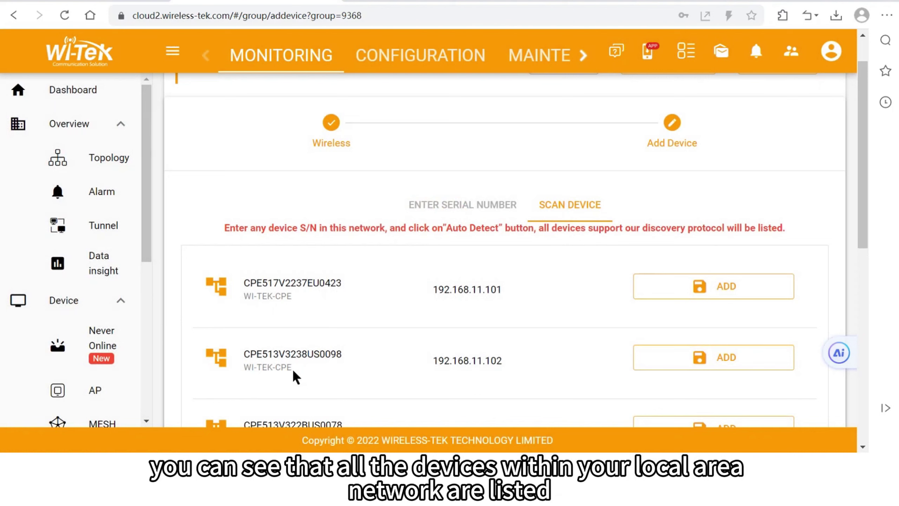
pyautogui.scroll(-2, 303, 299)
pyautogui.scroll(-2, 344, 311)
pyautogui.scroll(-2, 350, 301)
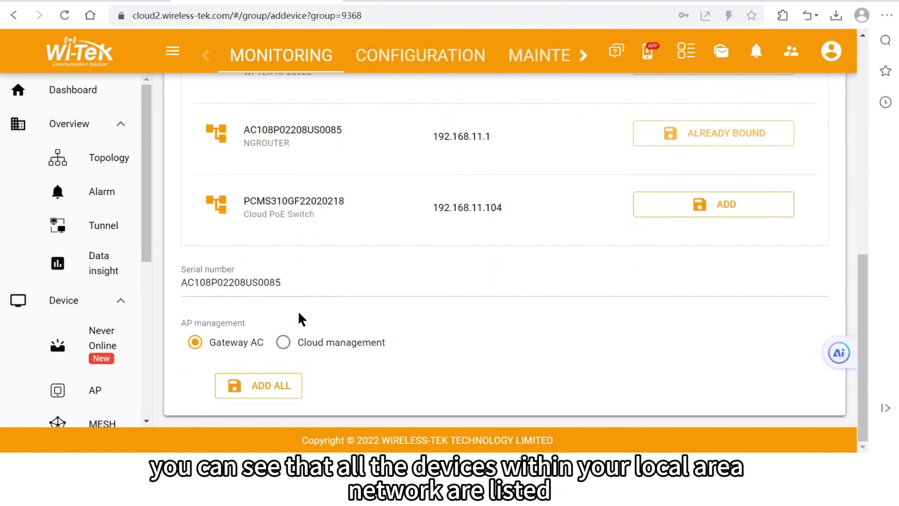
pyautogui.click(263, 397)
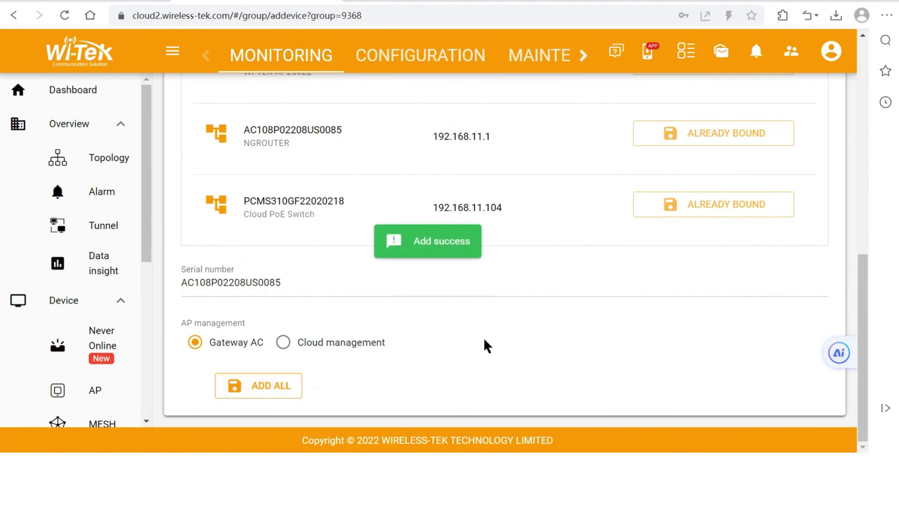
pyautogui.scroll(4, 538, 341)
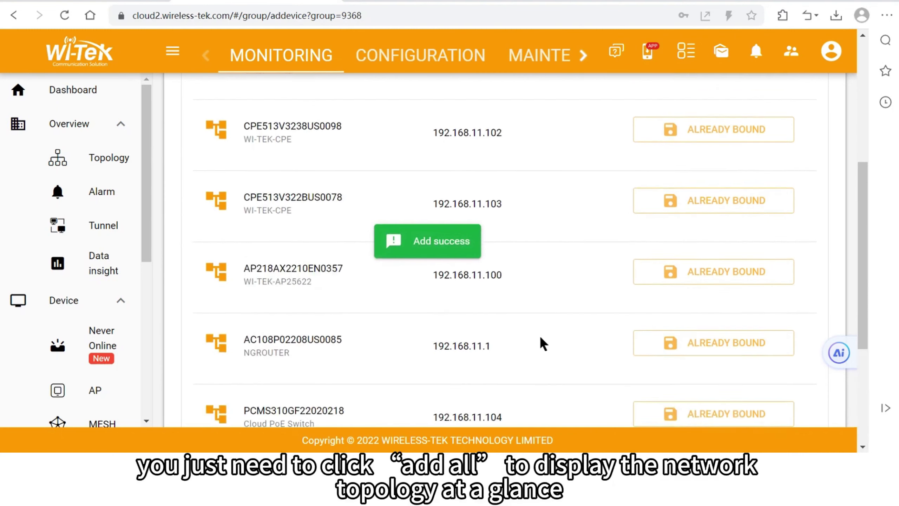
pyautogui.scroll(3, 518, 327)
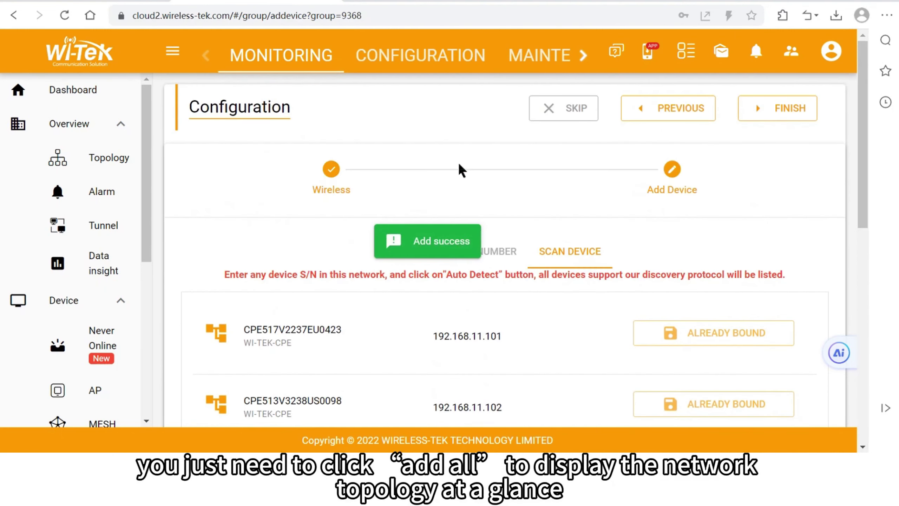
pyautogui.click(811, 124)
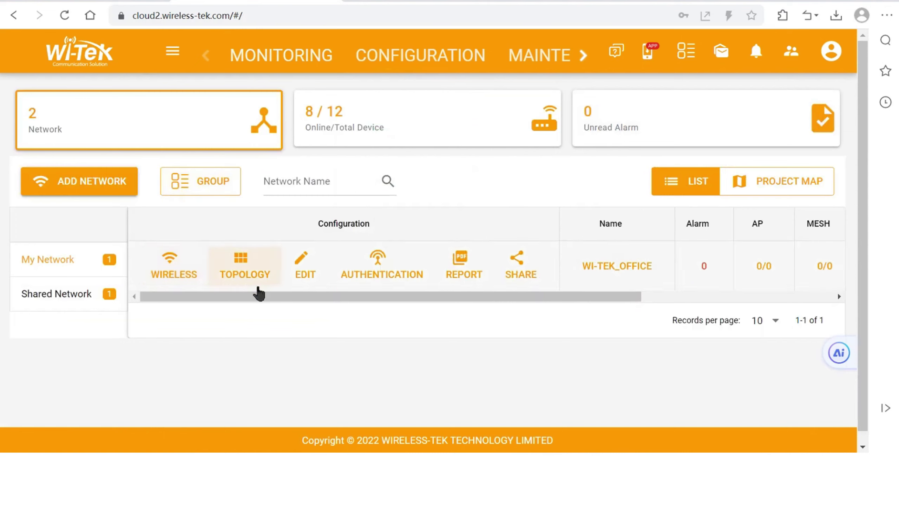
pyautogui.moveTo(411, 299)
pyautogui.mouseDown()
pyautogui.moveTo(610, 324)
pyautogui.moveTo(335, 327)
pyautogui.mouseUp()
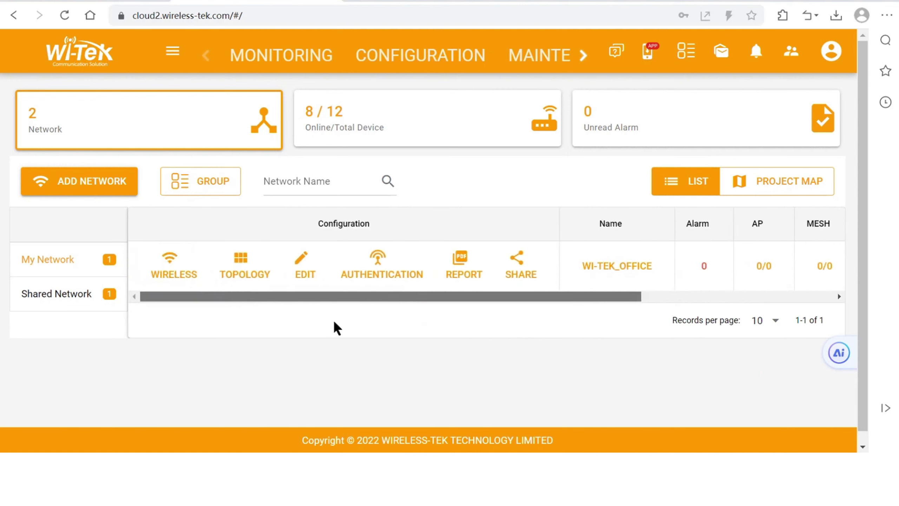
# - Reload the dashboard and show the Wi-Tek_Office topology map
pyautogui.click(64, 14)
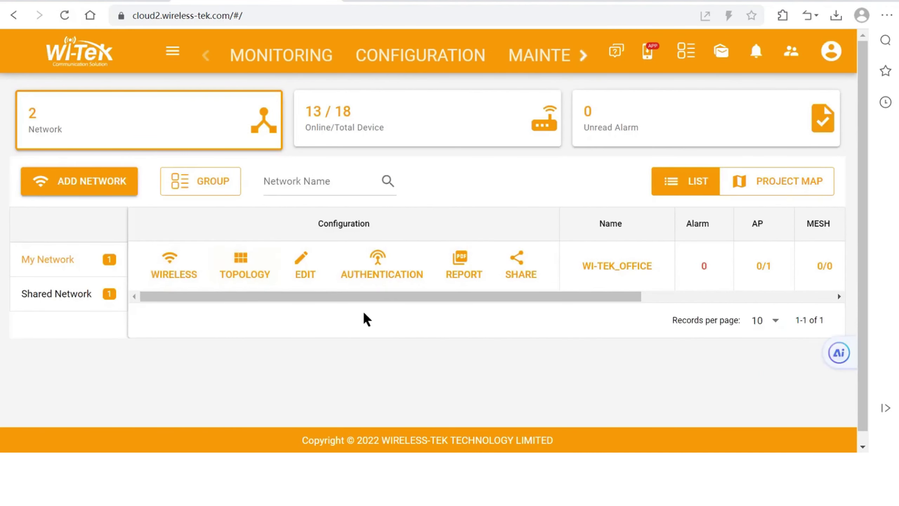
pyautogui.moveTo(387, 309); pyautogui.dragTo(627, 324)
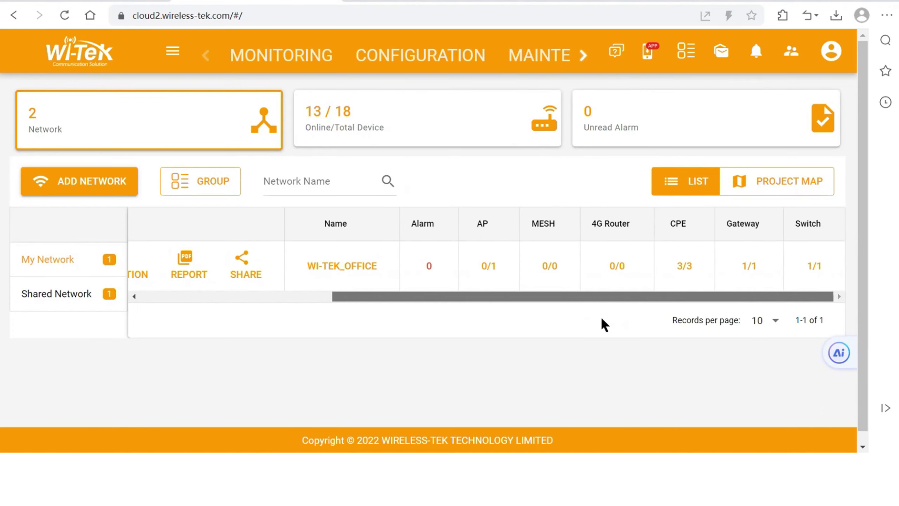
pyautogui.moveTo(602, 325); pyautogui.dragTo(353, 315)
pyautogui.click(237, 280)
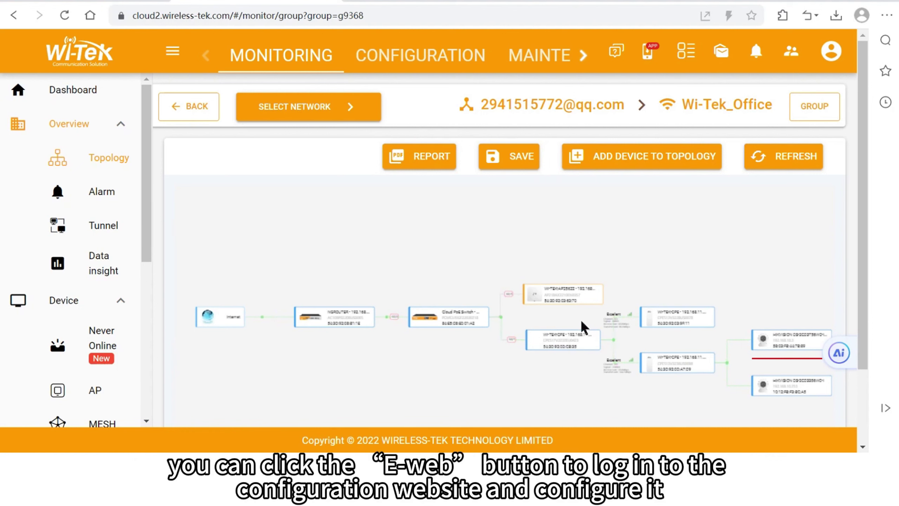
# - Inspect the access point node, then select the NGROUTER gateway node
pyautogui.click(568, 299)
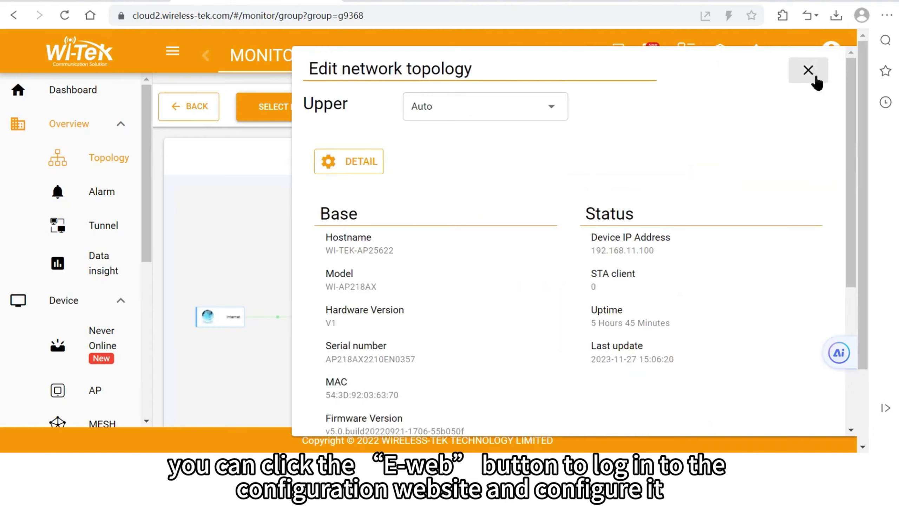
pyautogui.click(808, 70)
pyautogui.click(330, 323)
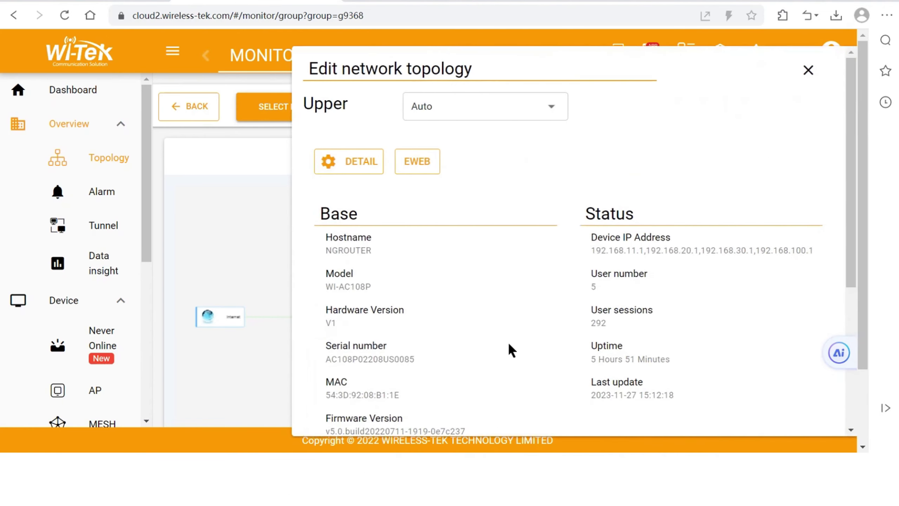
# - Create the EWEB remote tunnel to gateway AC108P02208US0085 and enter its dashboard
pyautogui.click(415, 166)
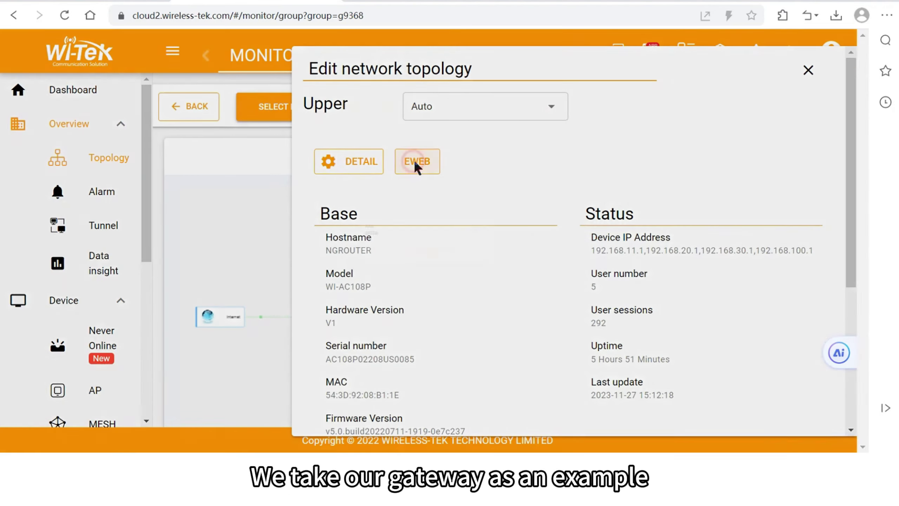
pyautogui.click(462, 421)
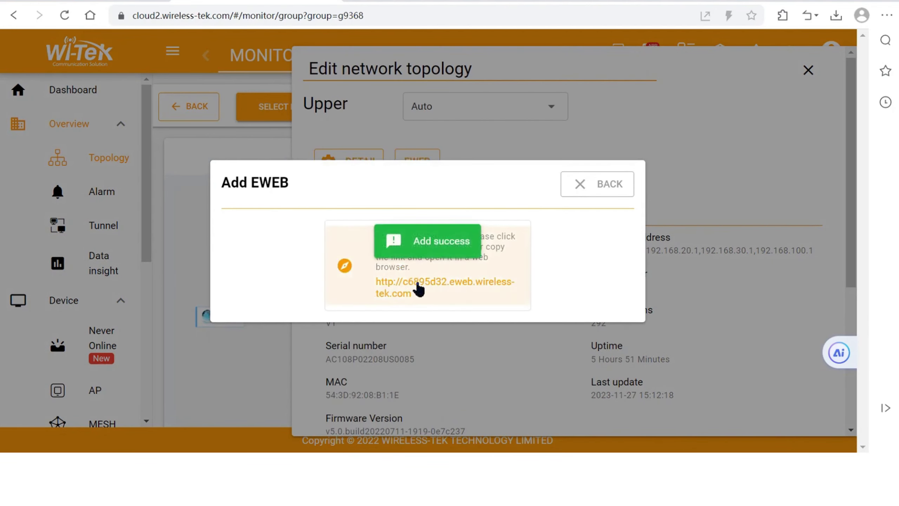
pyautogui.click(426, 280)
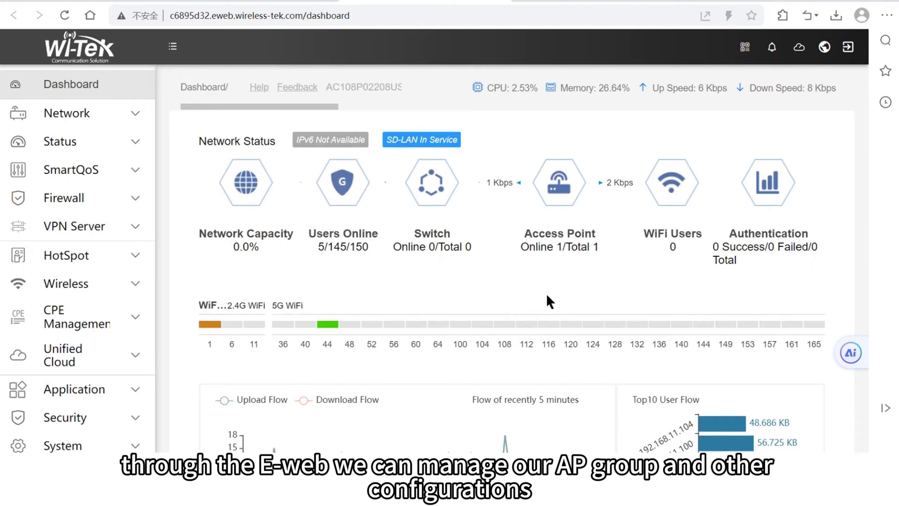
pyautogui.scroll(-2, 541, 295)
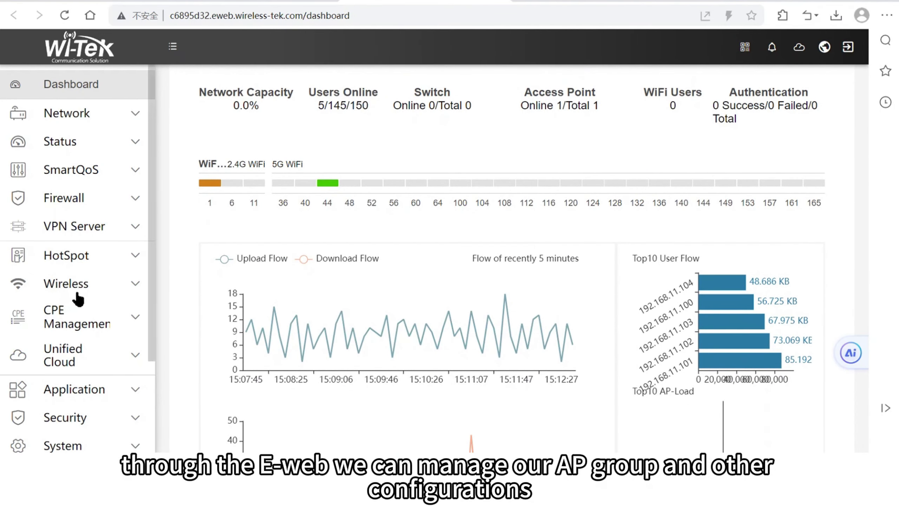
# - Go to Wireless > AP Group and edit the Wi-Tek_AP group
pyautogui.click(79, 288)
pyautogui.click(95, 357)
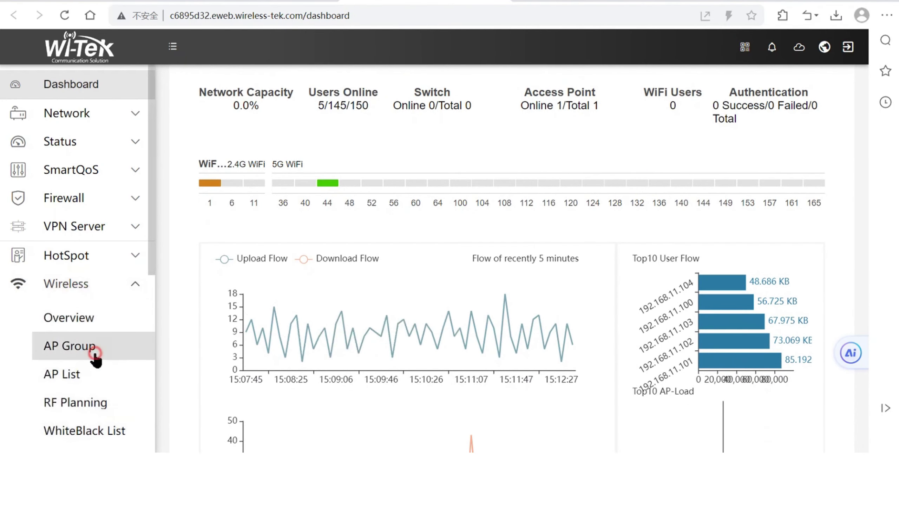
pyautogui.click(284, 243)
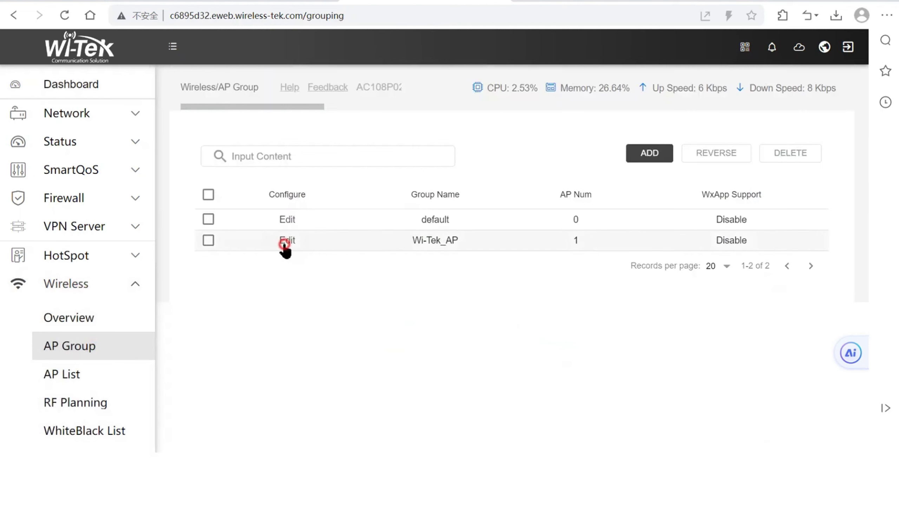
pyautogui.scroll(-1, 478, 296)
pyautogui.scroll(-2, 380, 305)
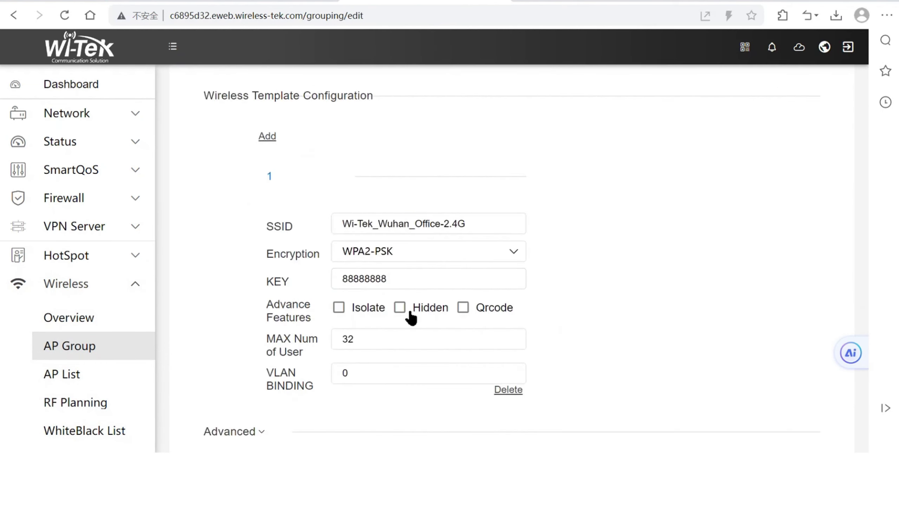
pyautogui.scroll(-1, 400, 347)
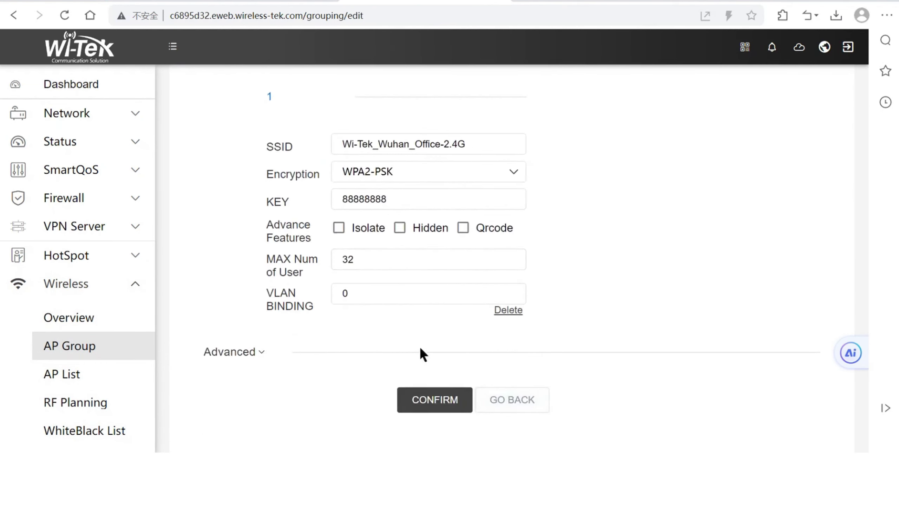
pyautogui.scroll(1, 401, 338)
pyautogui.scroll(2, 347, 217)
# - Review the group's 5G settings, go back, and view the AP List with WI-TEK-AP25622
pyautogui.click(298, 169)
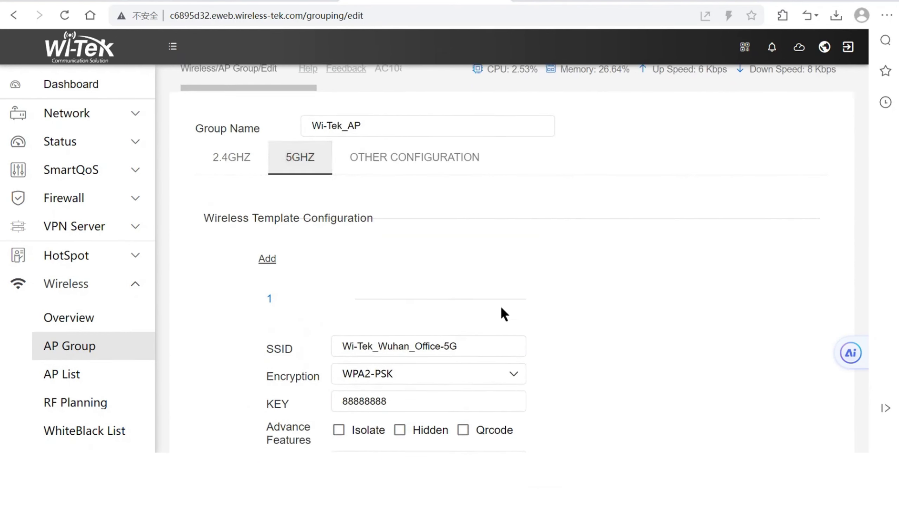
pyautogui.scroll(-3, 534, 337)
pyautogui.click(531, 415)
pyautogui.click(113, 374)
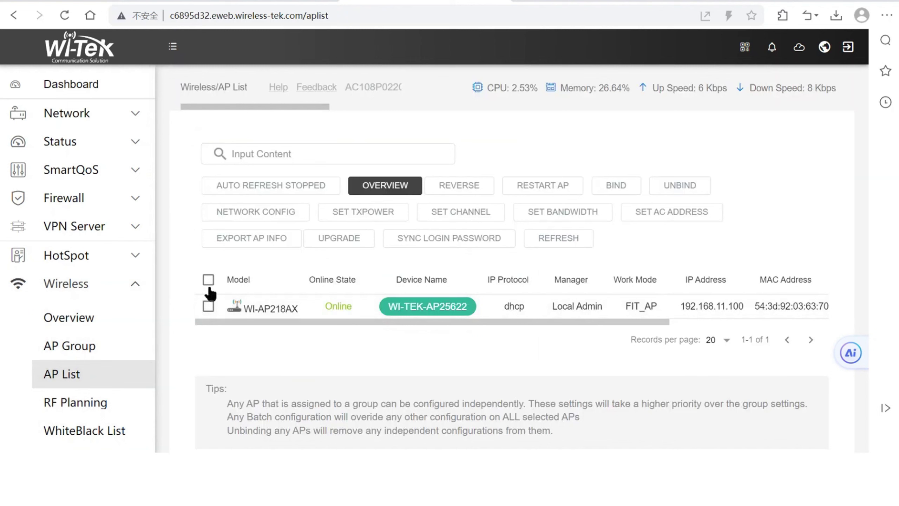
# - Bind the WI-AP218AX access point to the Wi-Tek_AP group
pyautogui.click(207, 280)
pyautogui.click(616, 188)
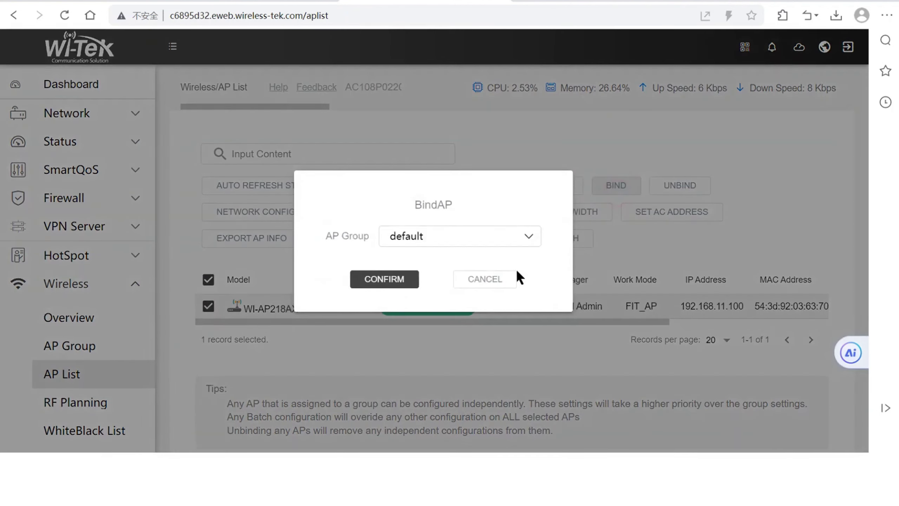
pyautogui.click(502, 237)
pyautogui.click(457, 274)
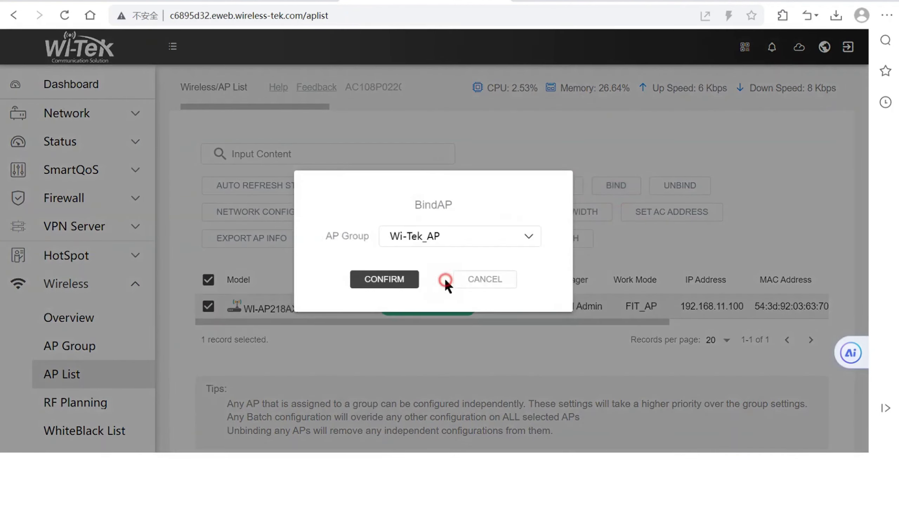
pyautogui.click(413, 284)
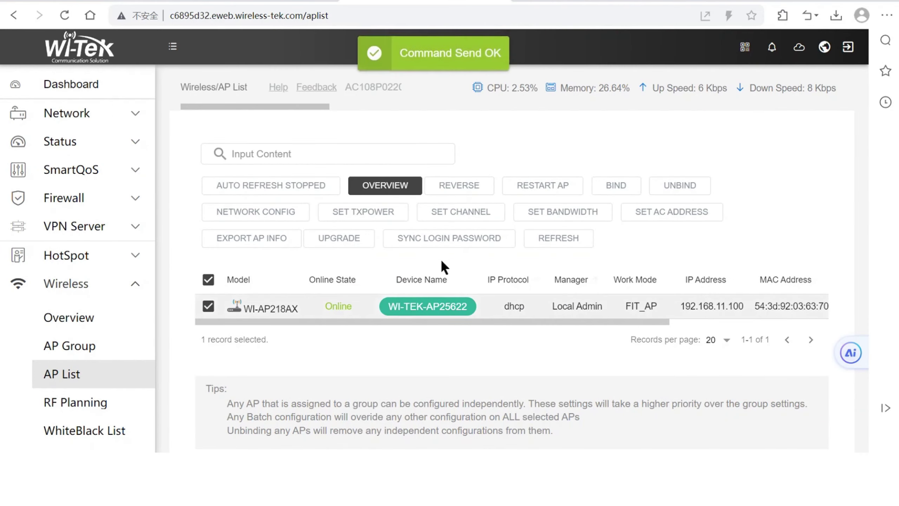
# - Return to the Wi-Tek Cloud tab and close the eweb notice and gateway details
pyautogui.click(274, 2)
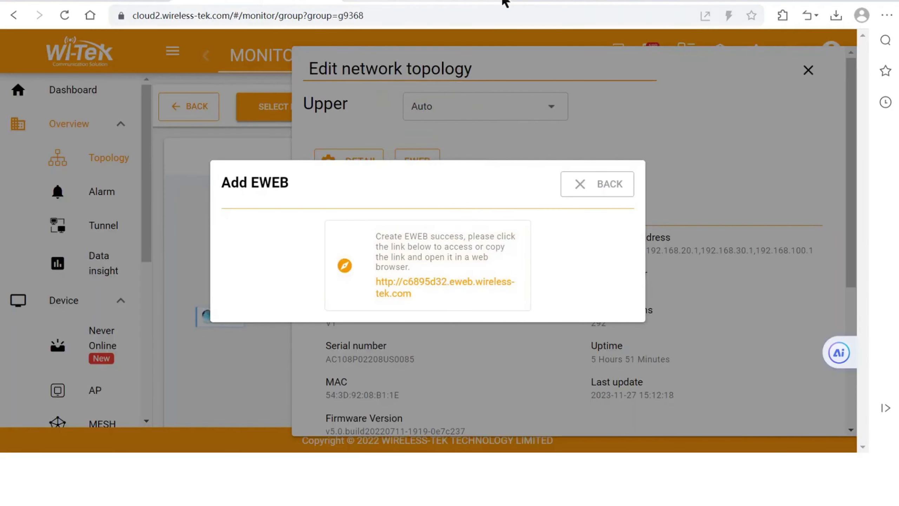
pyautogui.click(619, 187)
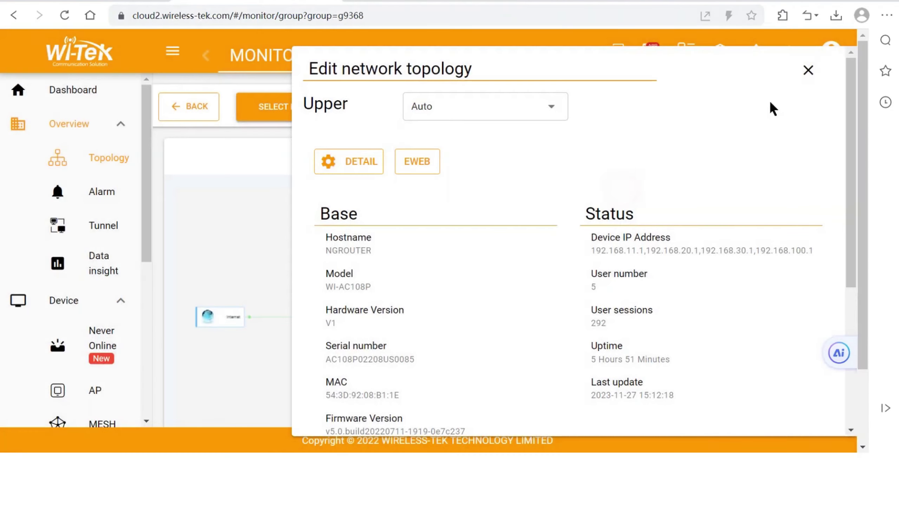
pyautogui.click(810, 72)
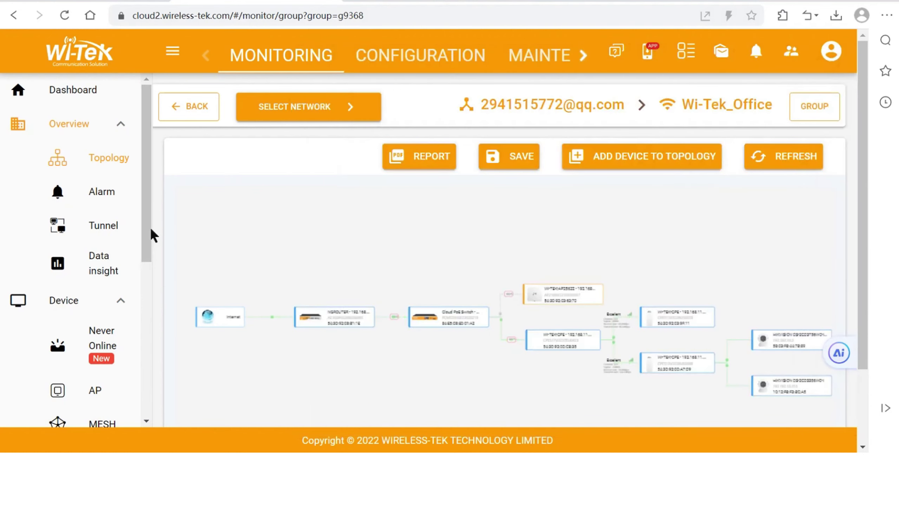
pyautogui.moveTo(147, 235)
pyautogui.mouseDown()
pyautogui.moveTo(173, 307)
pyautogui.moveTo(106, 328)
pyautogui.mouseUp()
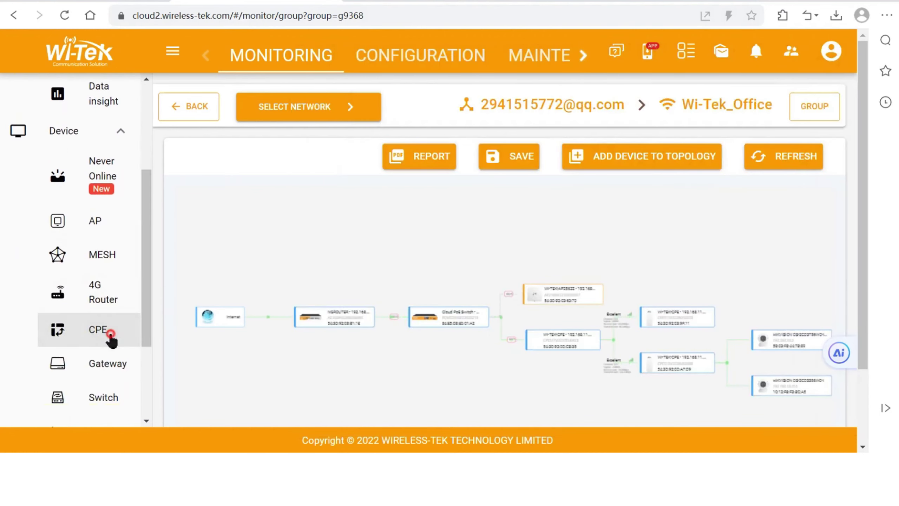
# - Select all three CPEs in the Device > CPE list and request a firmware upgrade
pyautogui.click(105, 328)
pyautogui.click(190, 251)
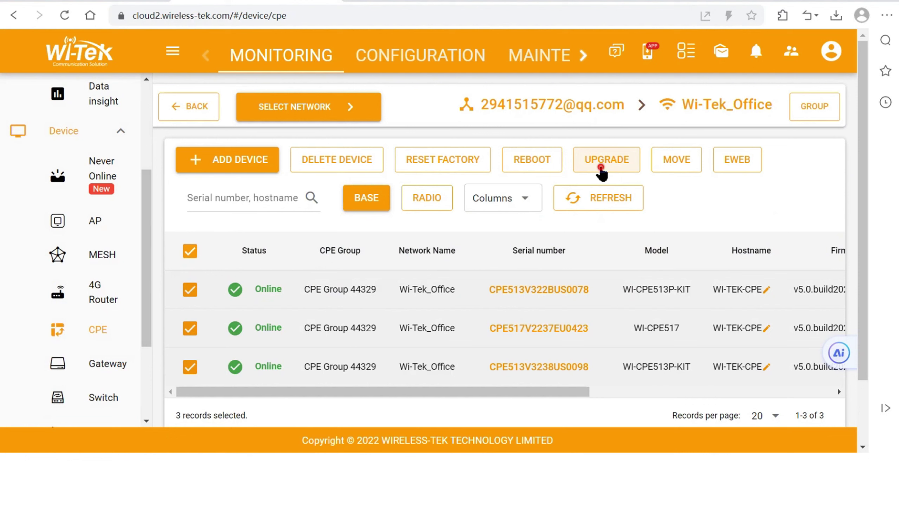
pyautogui.click(602, 173)
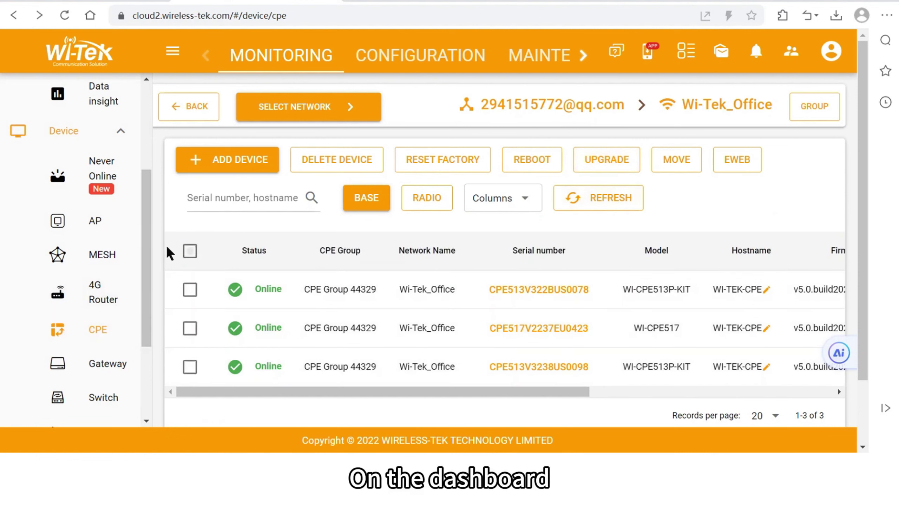
pyautogui.scroll(3, 114, 146)
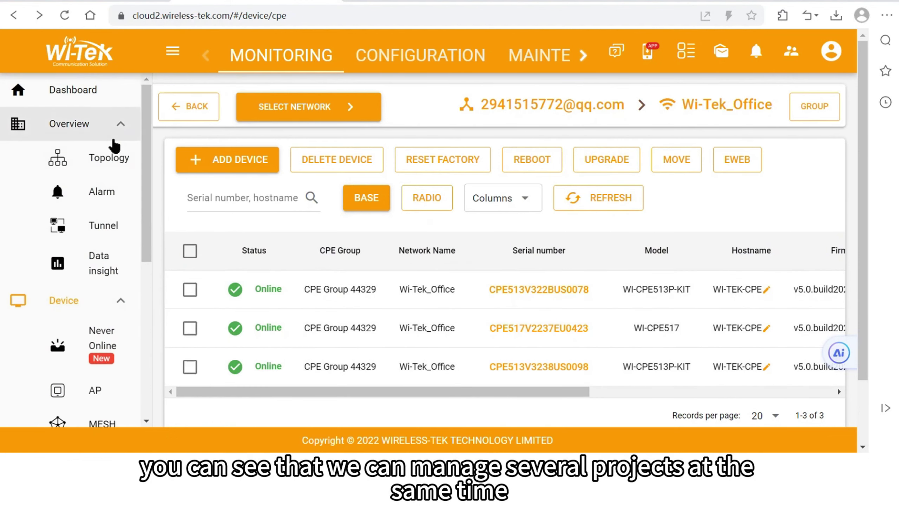
# - View My Network's group tree showing Wi-Tek_Office and Demonstrate, then go back
pyautogui.click(75, 96)
pyautogui.click(58, 273)
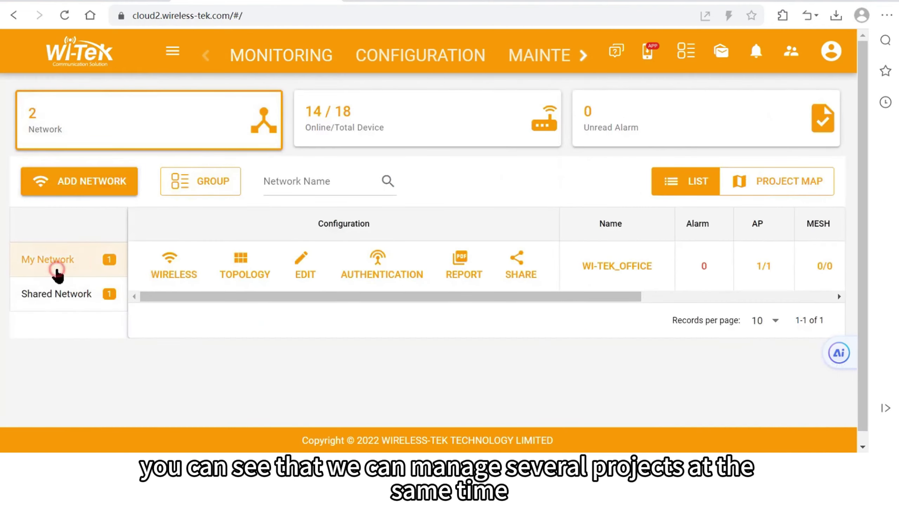
pyautogui.click(196, 186)
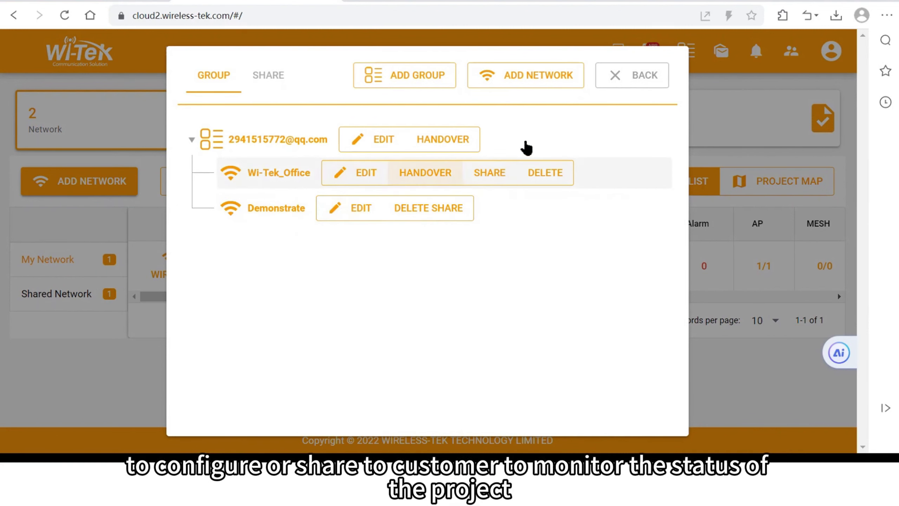
pyautogui.click(651, 78)
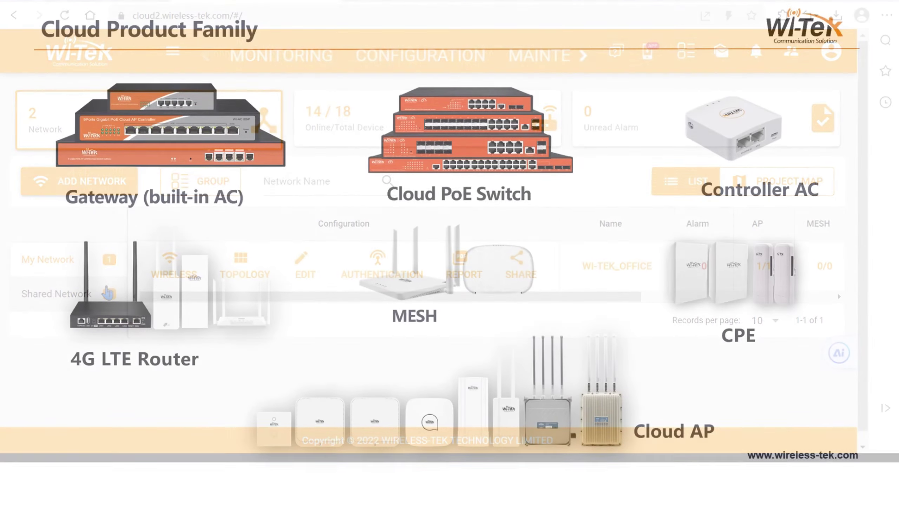